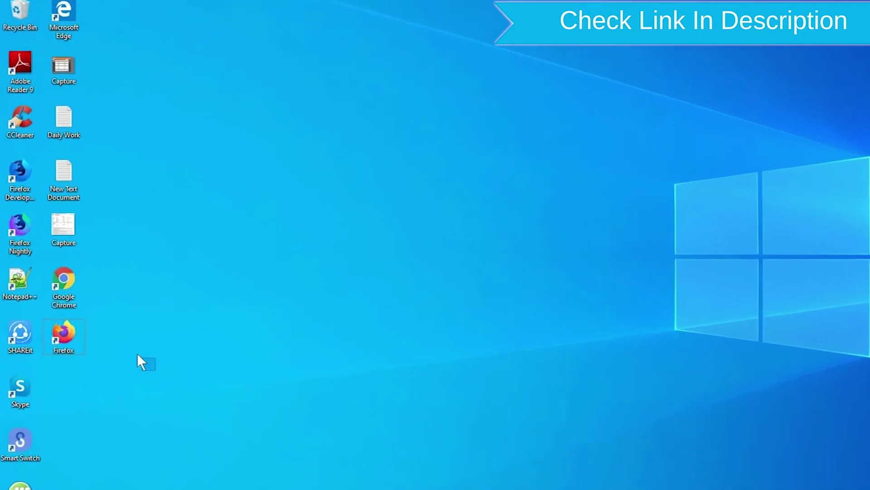
Search the web for 'google find my device' and open the 'Find My Device - Google' result
drag(169, 381, 62, 268)
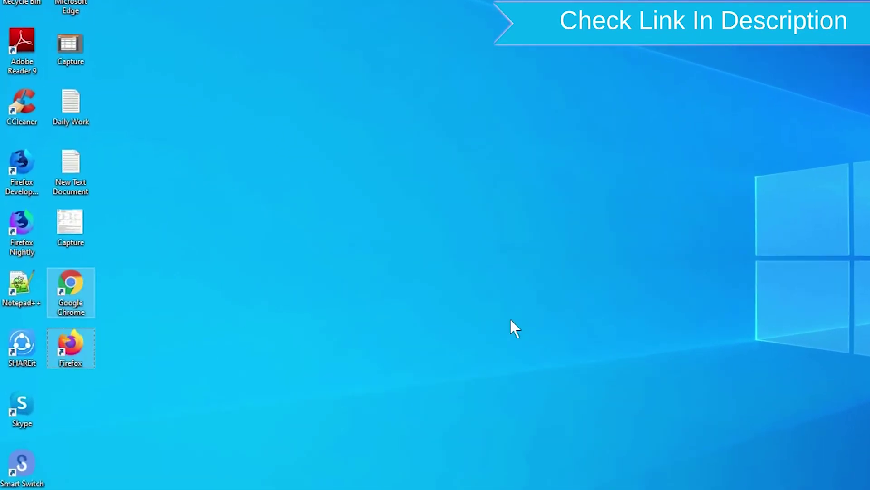
click(194, 350)
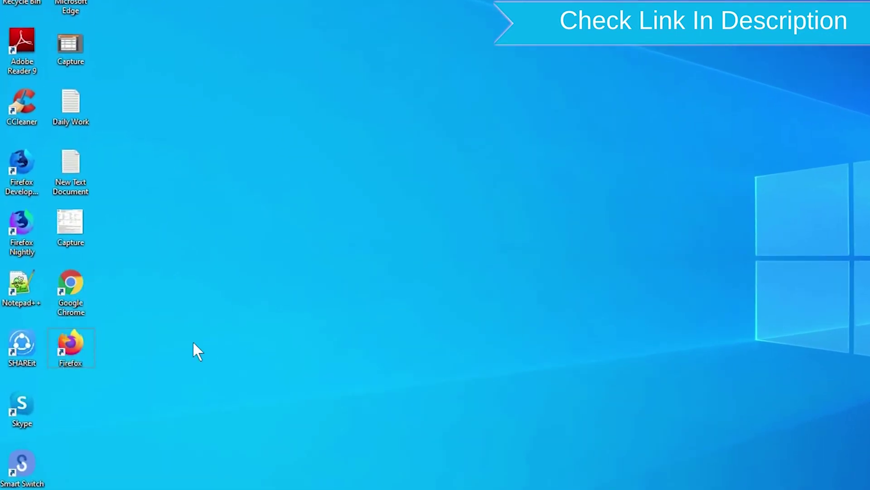
right_click(79, 352)
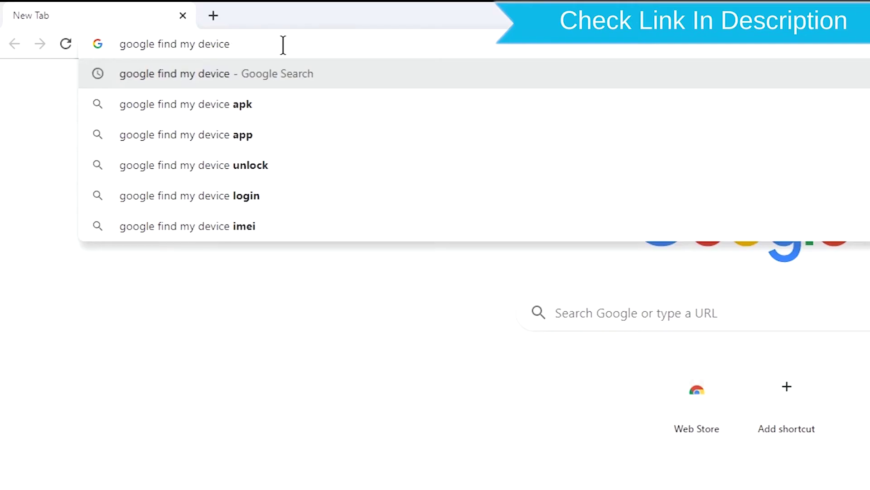
key(Return)
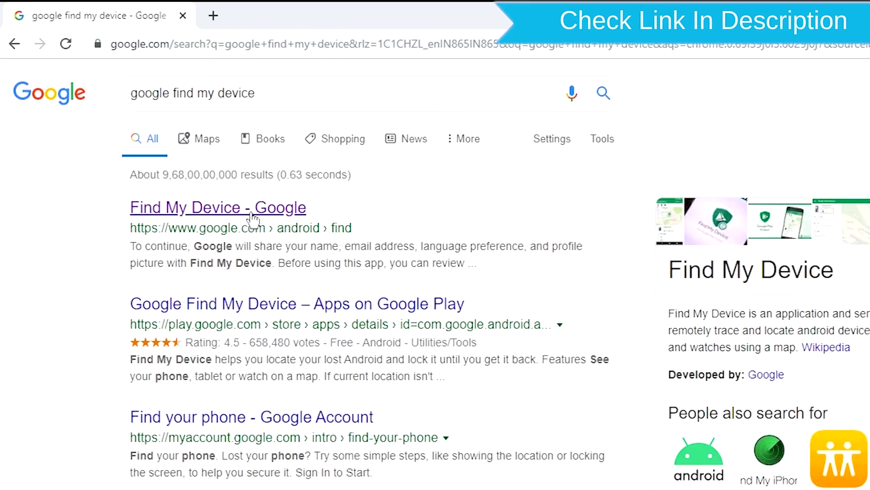
click(252, 208)
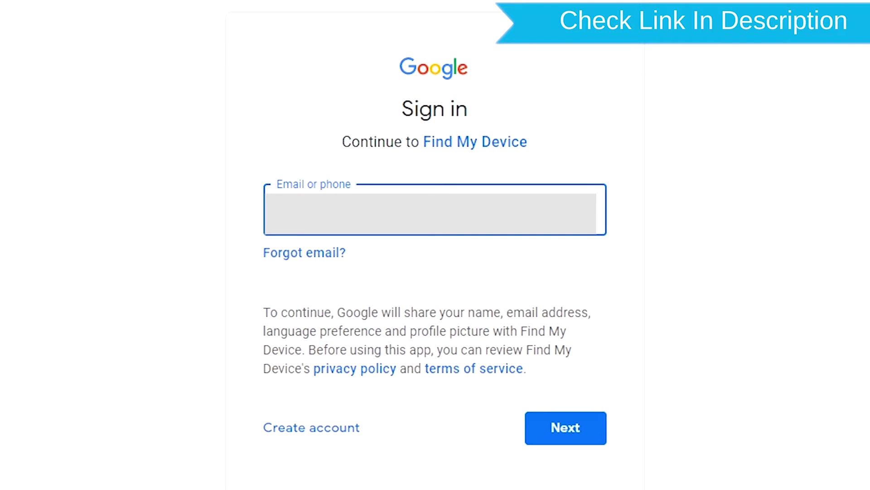
Submit the Google account email on the sign-in page to continue to Find My Device
key(Return)
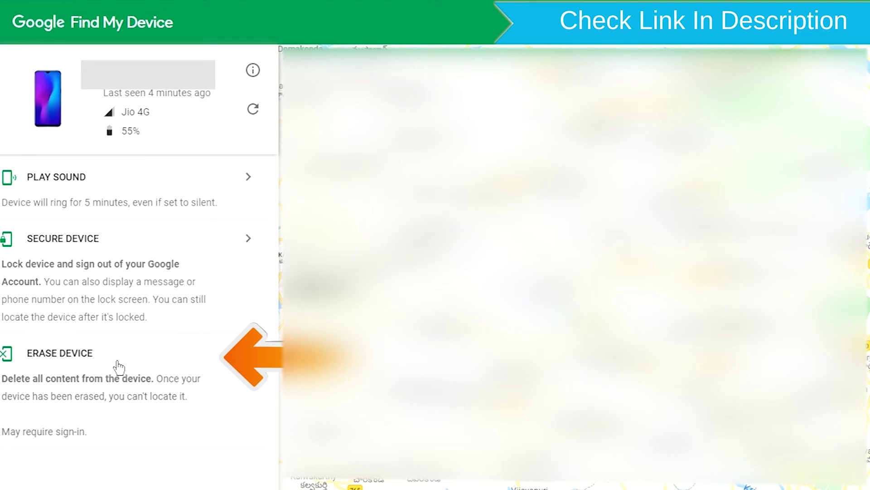
Choose Erase Device for the Sharp Aquos S3 and confirm erasing all its data
click(118, 367)
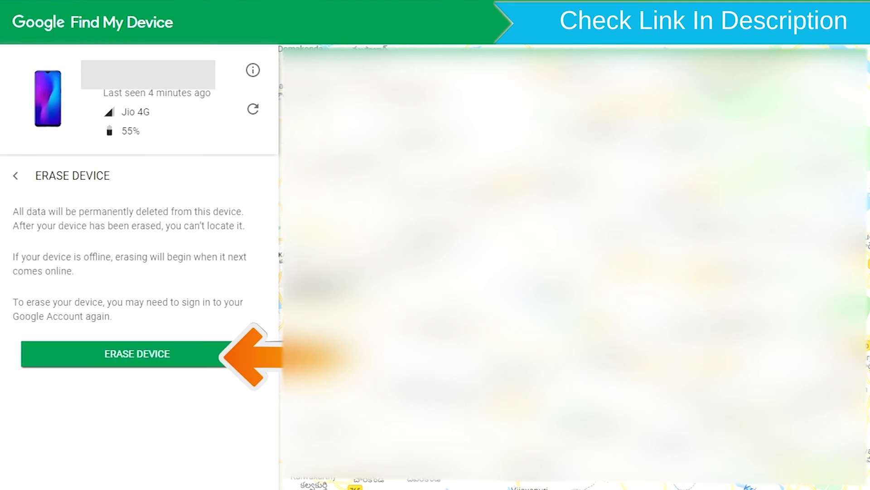
click(161, 358)
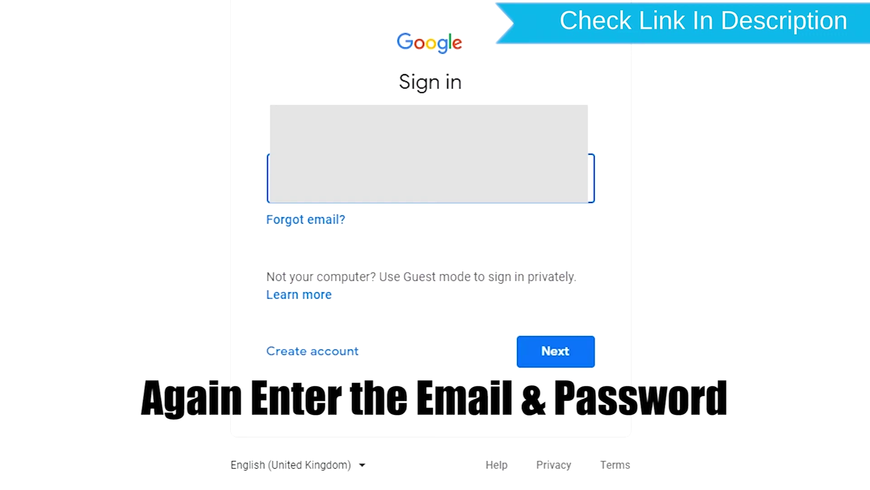
Submit the account email, then the password, to authorise the erase
key(Return)
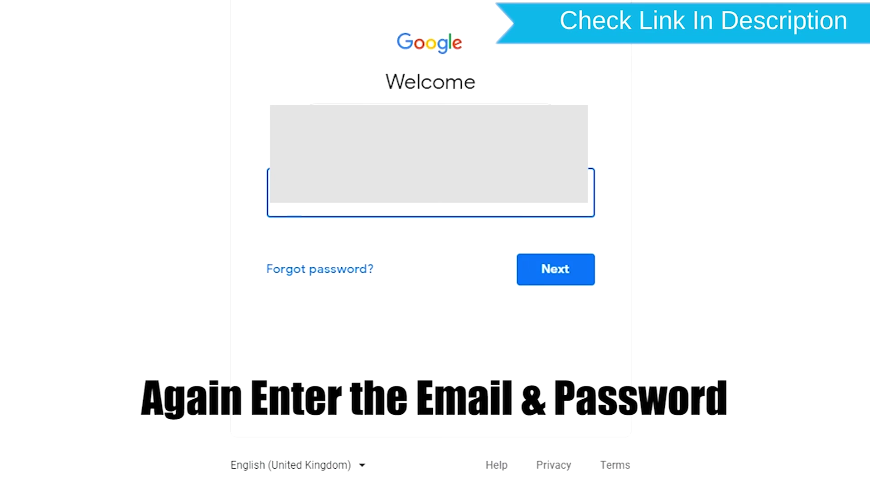
key(Return)
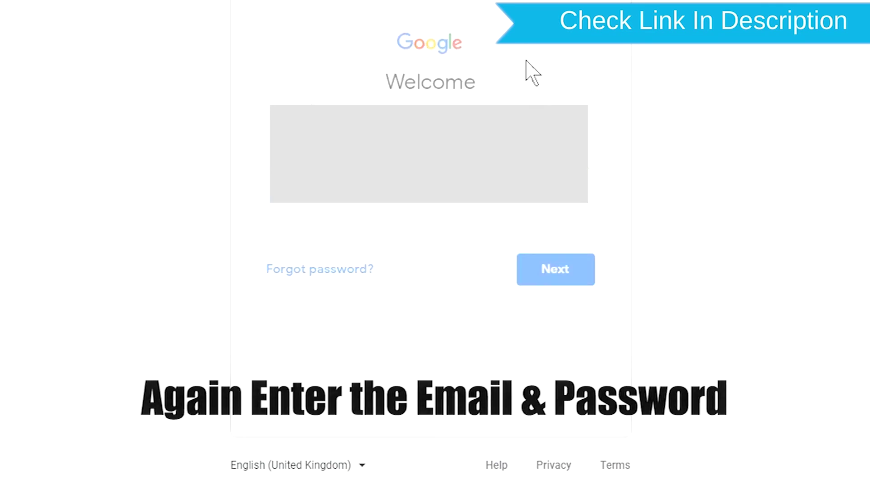